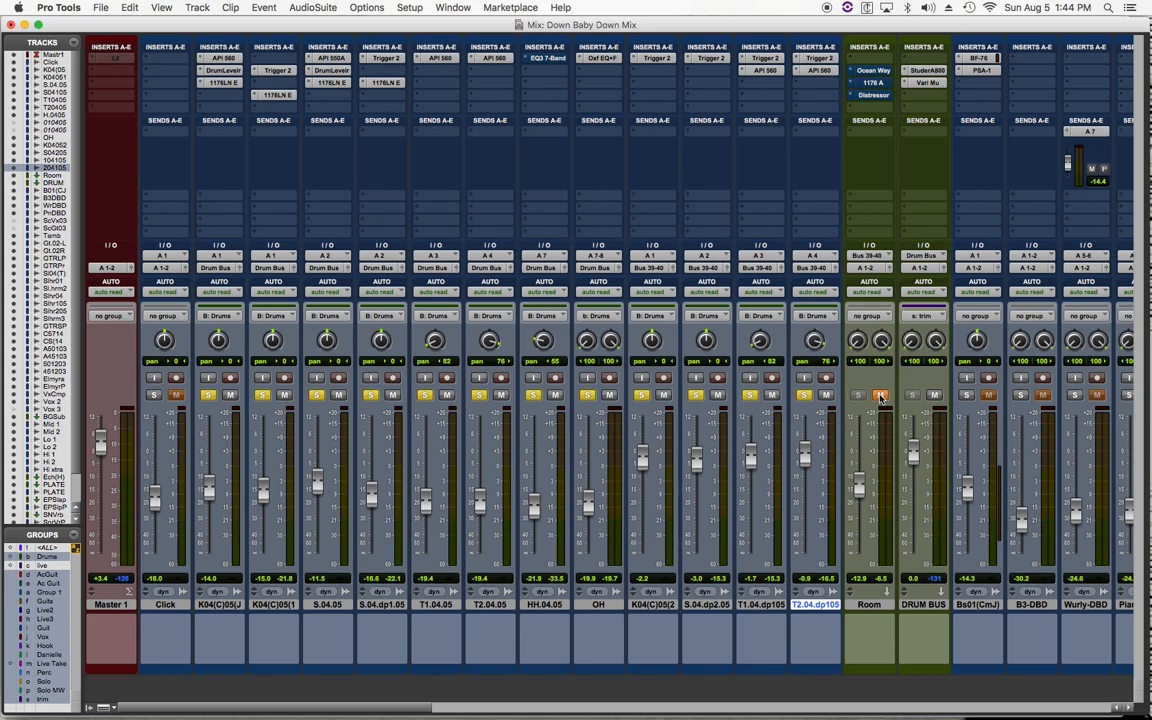
# Play the drums with Room muted, and select the duplicate kick, snare and two tom tracks in turn, ending on the kick
pyautogui.press('space')
pyautogui.click(650, 605)
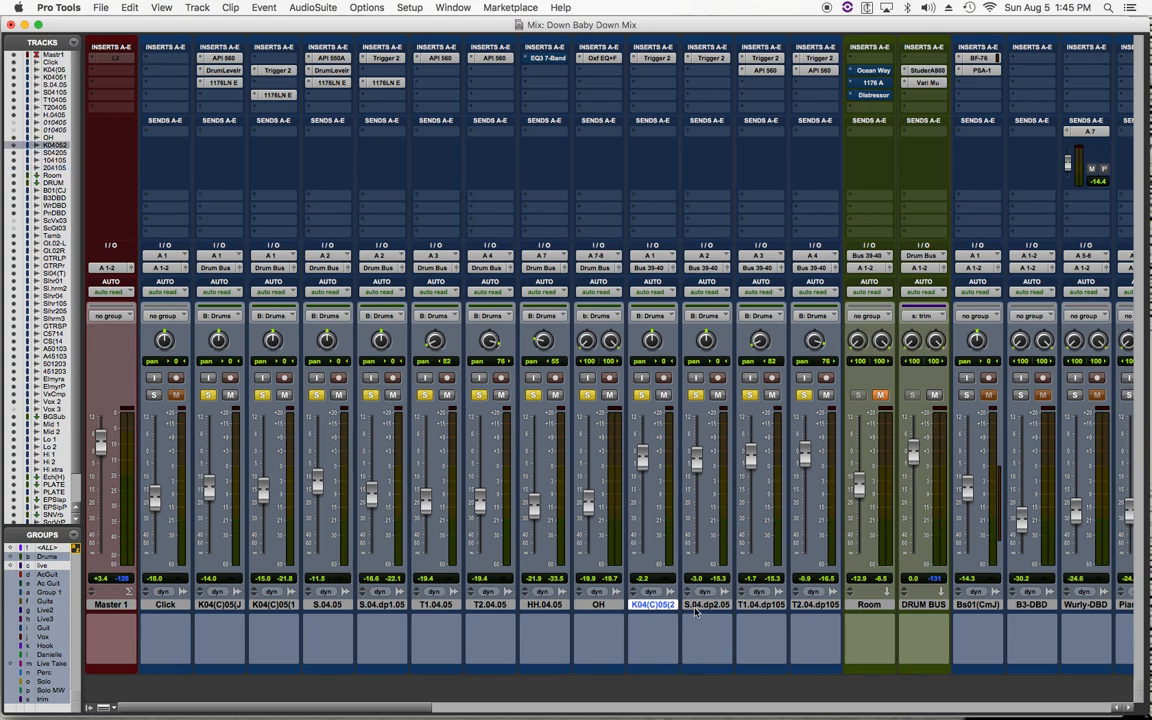
pyautogui.click(694, 606)
pyautogui.click(760, 606)
pyautogui.click(820, 606)
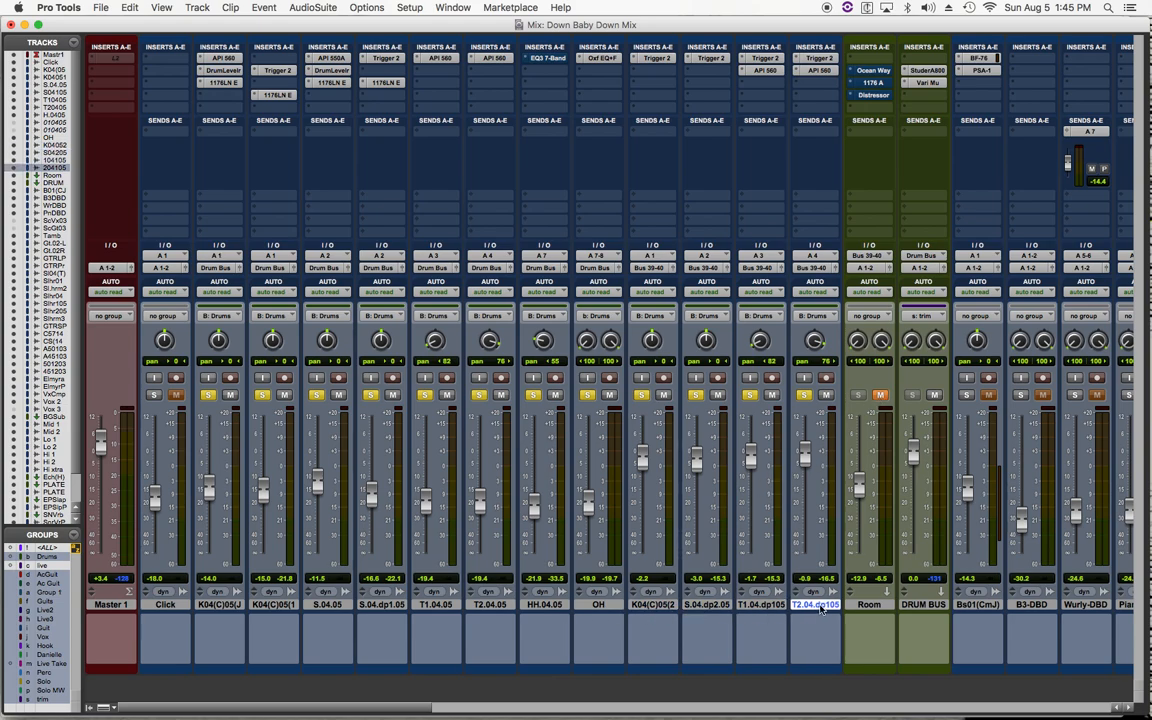
pyautogui.click(650, 606)
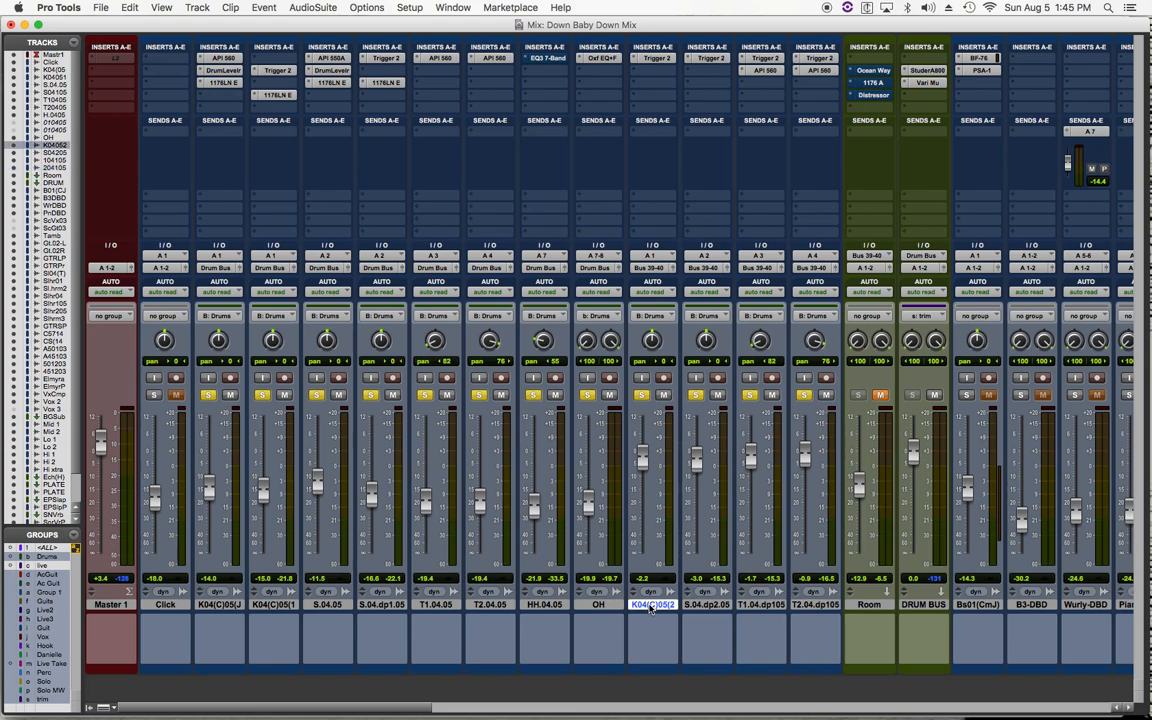
# Inspect the Trigger 2 inserts on the duplicate kick, snare and tom tracks, and the API 560 on T1.04.dp105
pyautogui.click(658, 60)
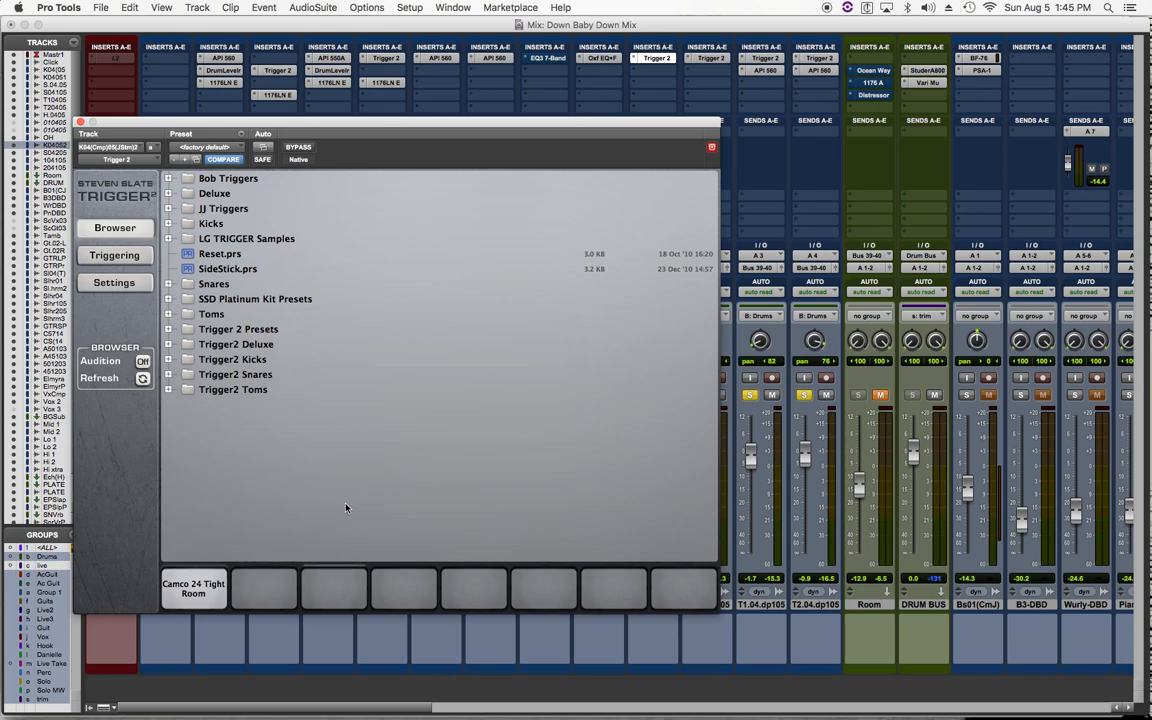
pyautogui.click(708, 60)
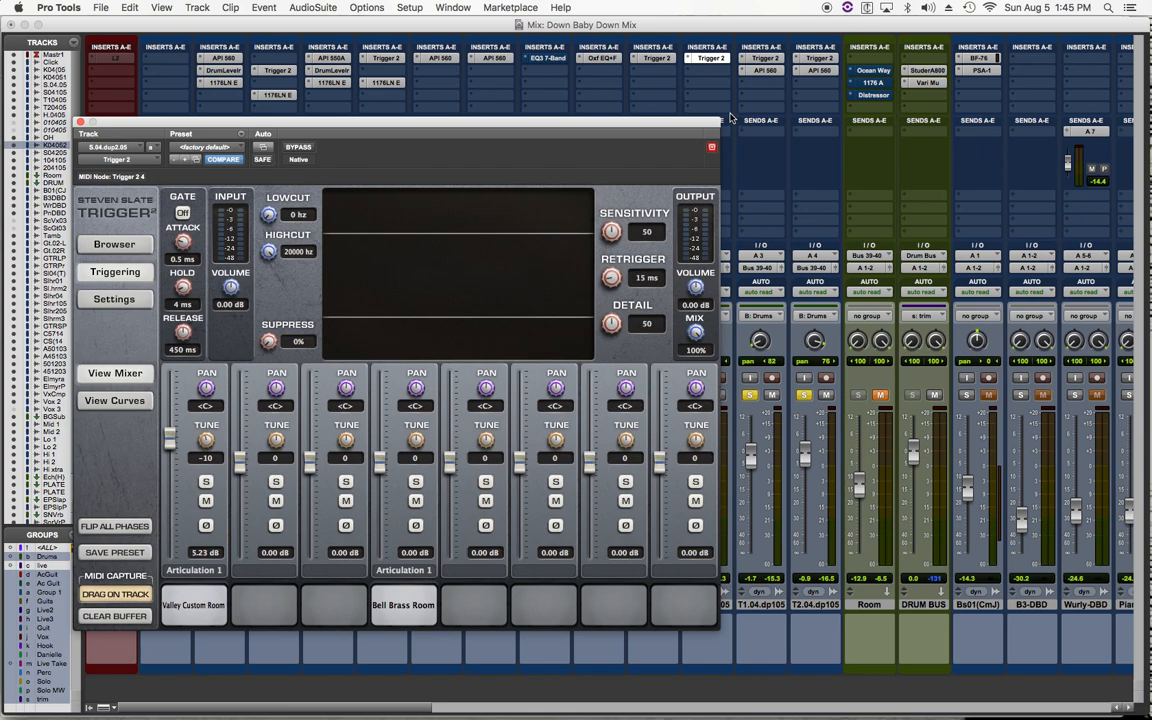
pyautogui.click(765, 60)
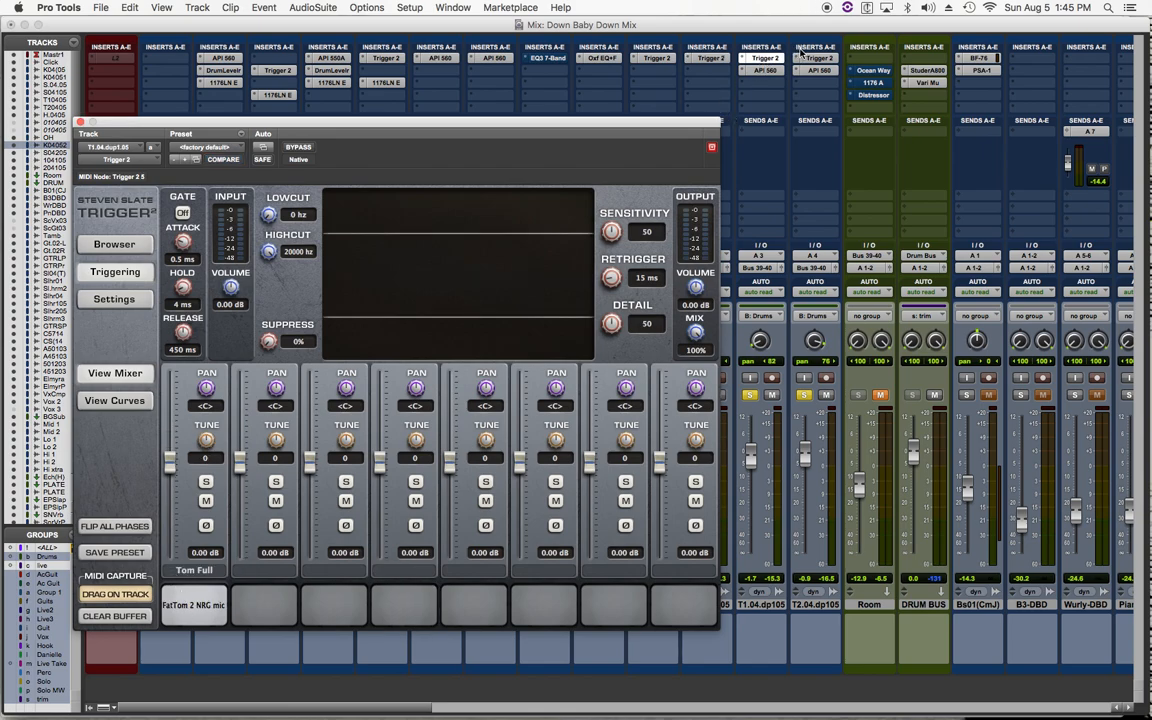
pyautogui.click(820, 58)
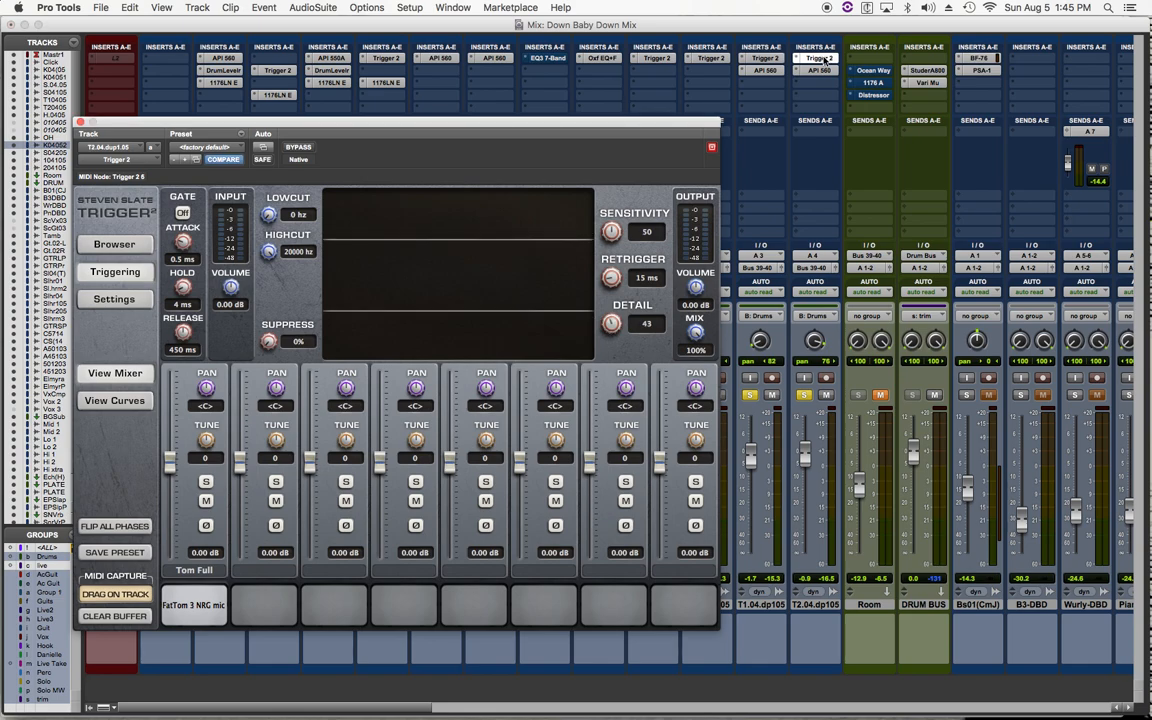
pyautogui.click(763, 71)
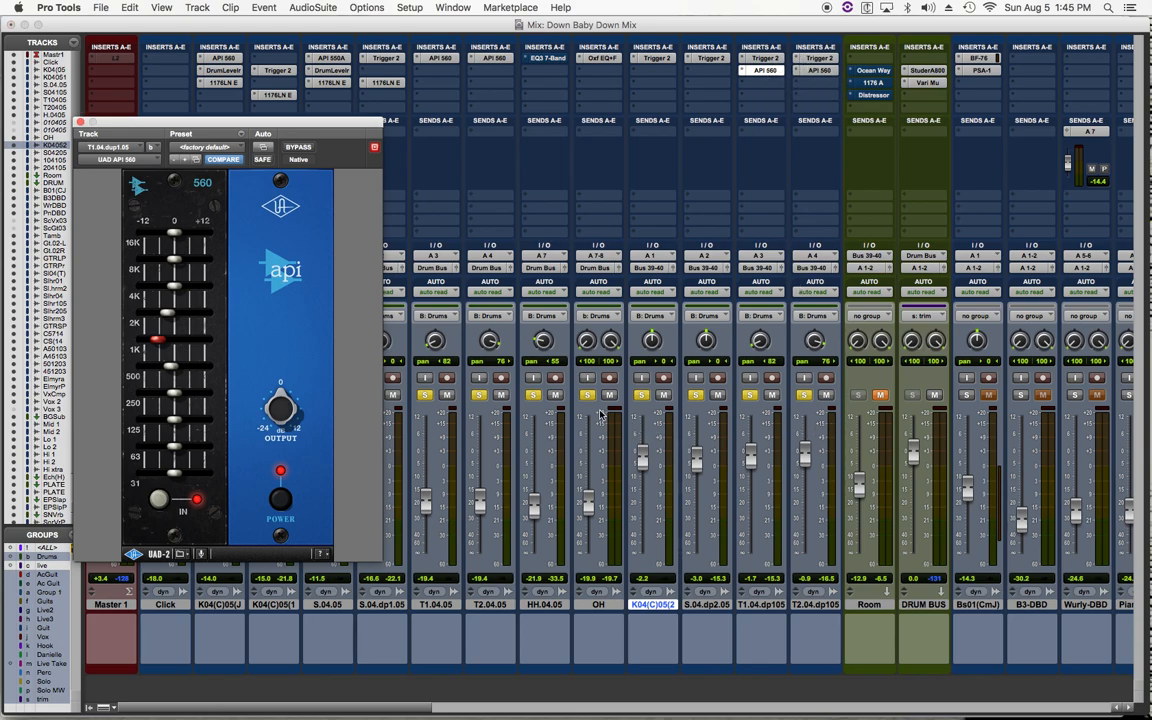
# Clear the drum solos, solo only the duplicate kick, snare and two tom tracks, and unmute the Room track
pyautogui.click(641, 396)
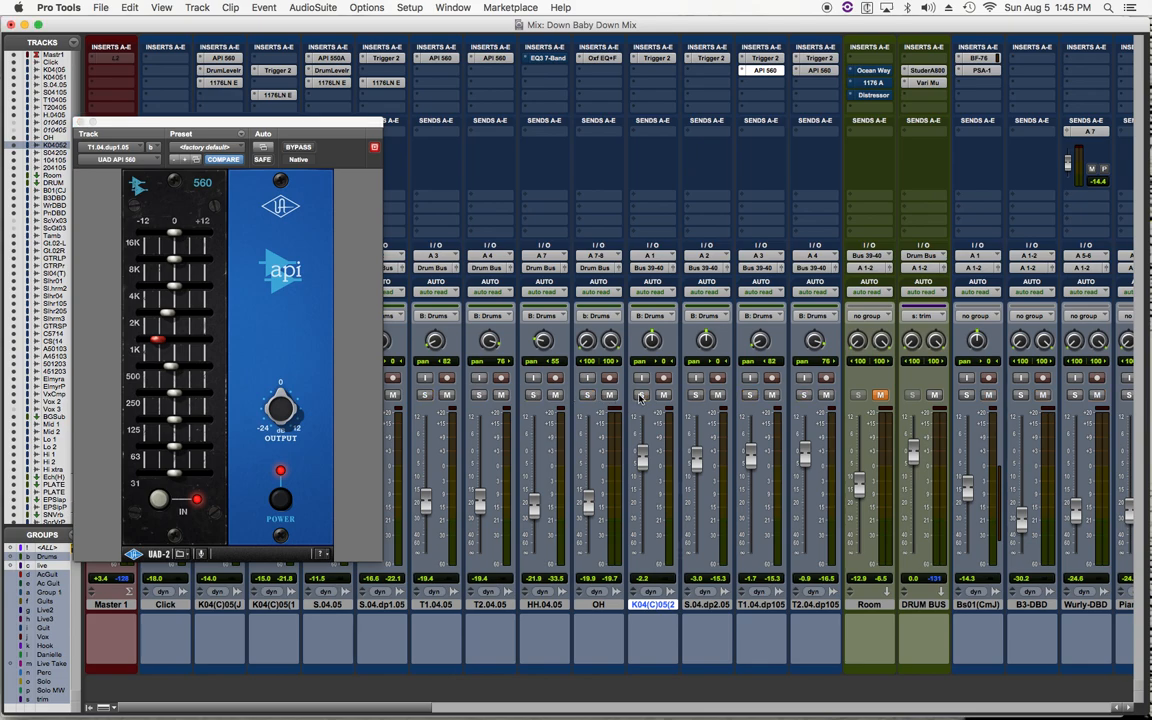
pyautogui.moveTo(641, 396); pyautogui.dragTo(805, 398)
pyautogui.click(879, 396)
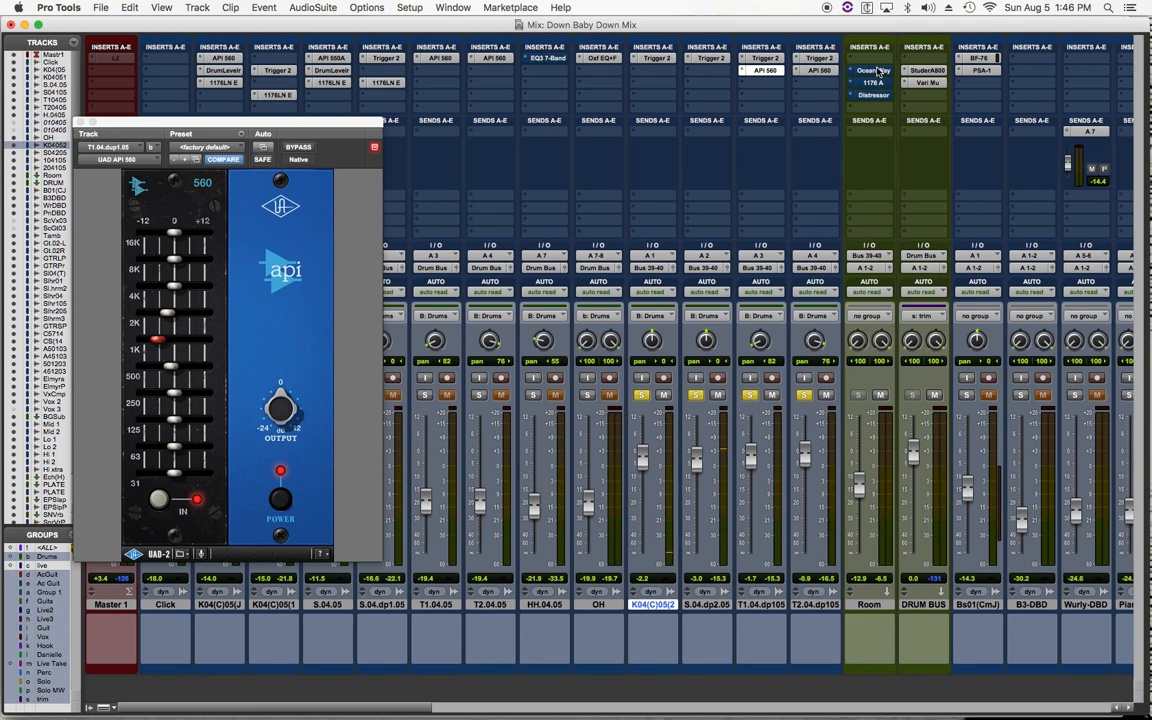
# Close the API 560, open Ocean Way Studios on the Room track, and compare it bypassed and active, leaving it active
pyautogui.click(760, 70)
pyautogui.click(873, 72)
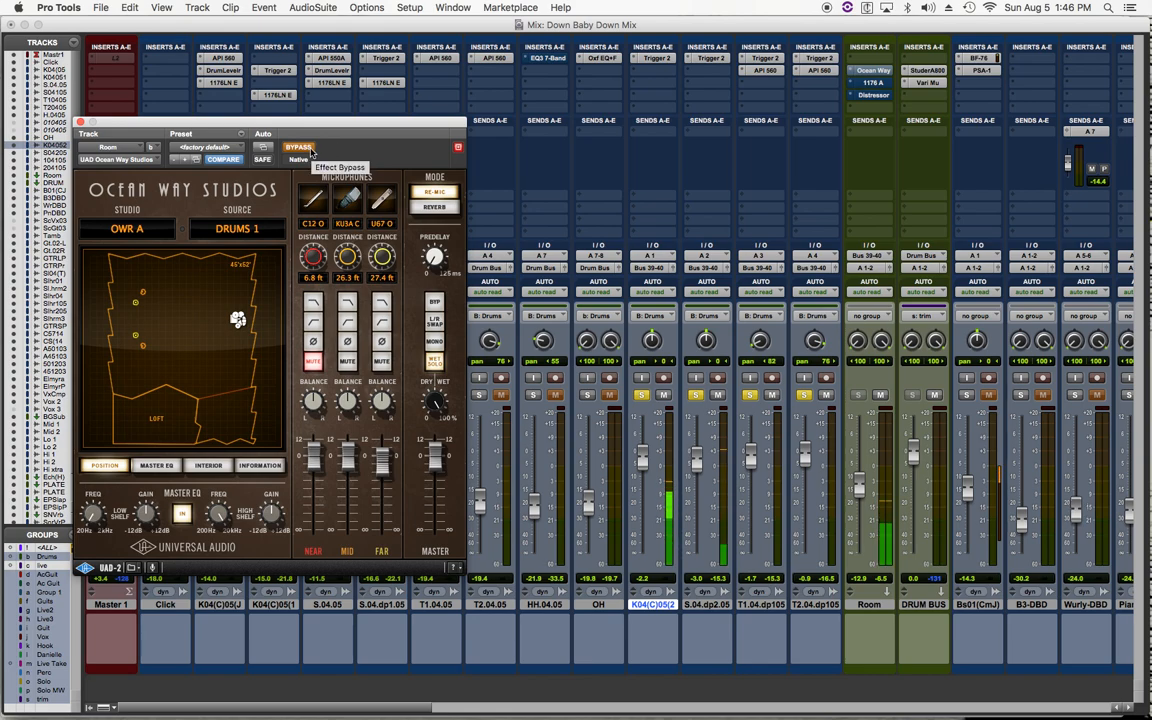
pyautogui.click(310, 150)
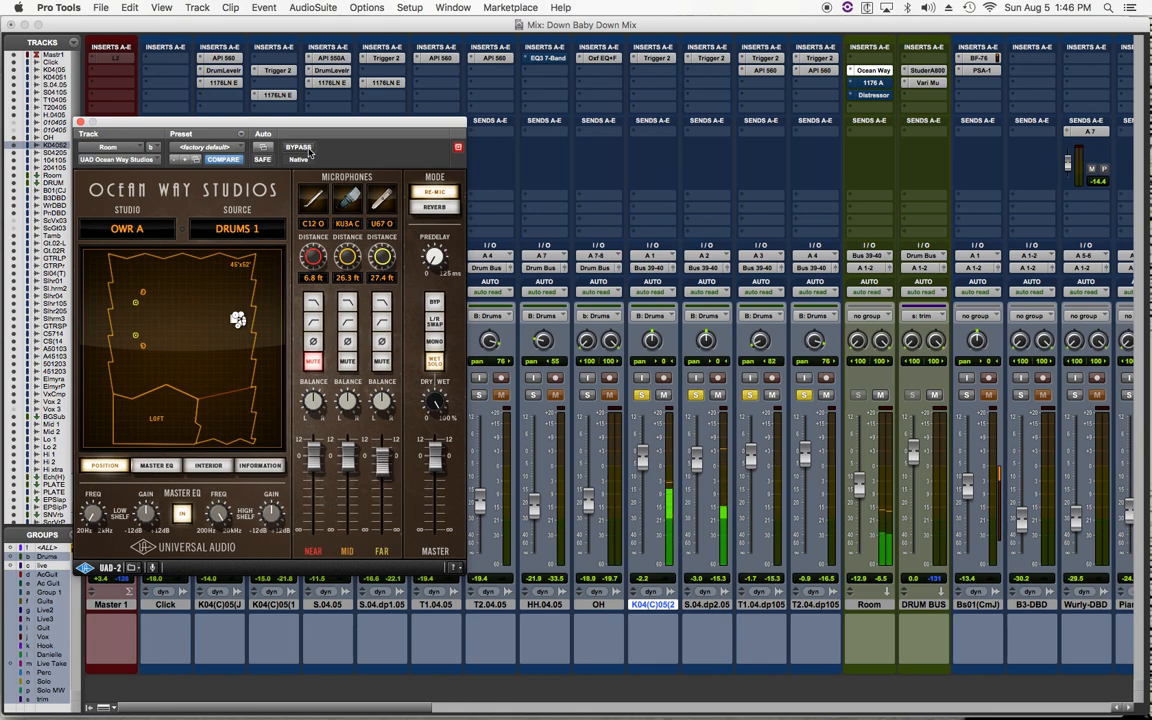
pyautogui.click(309, 150)
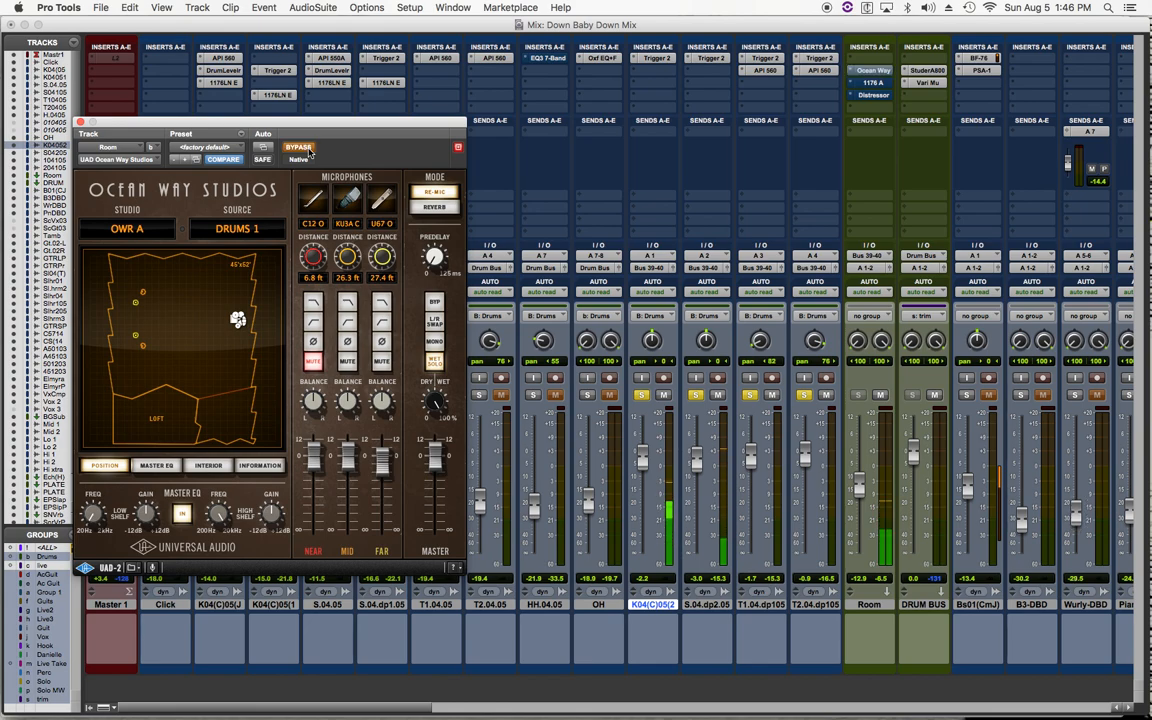
pyautogui.click(309, 150)
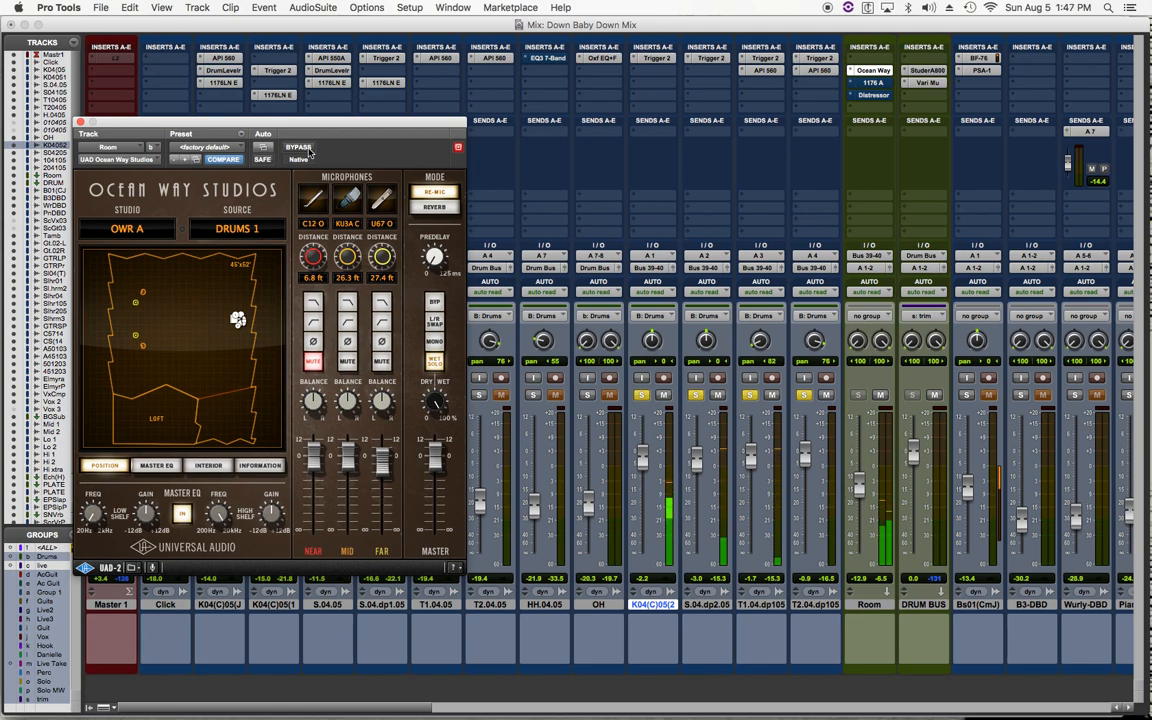
# Open the Distressor on the Room track and look up its I'm Crushing Your Head preset among the artist presets
pyautogui.click(873, 96)
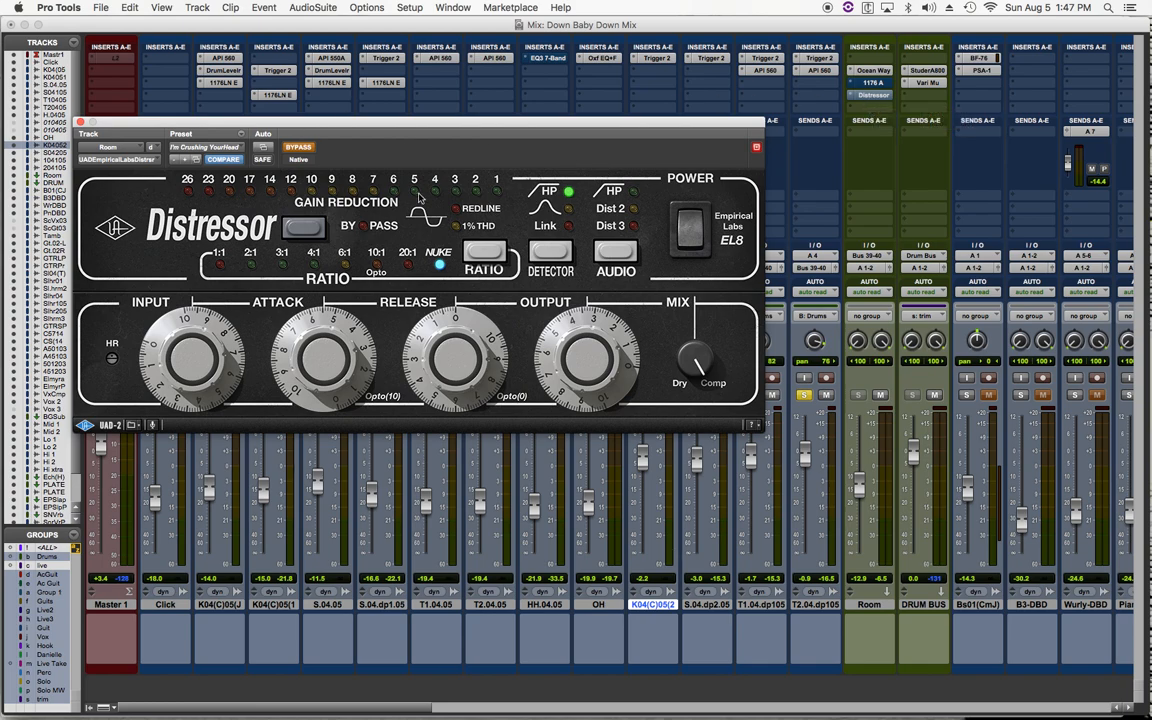
pyautogui.click(203, 147)
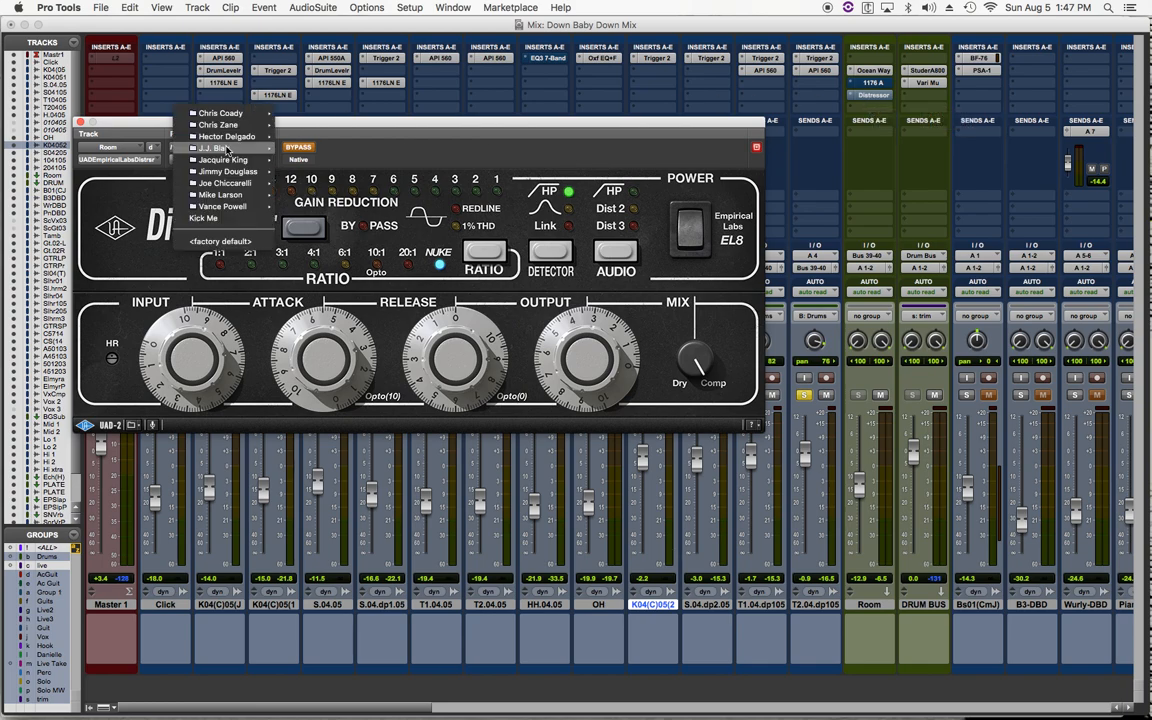
pyautogui.moveTo(230, 149)
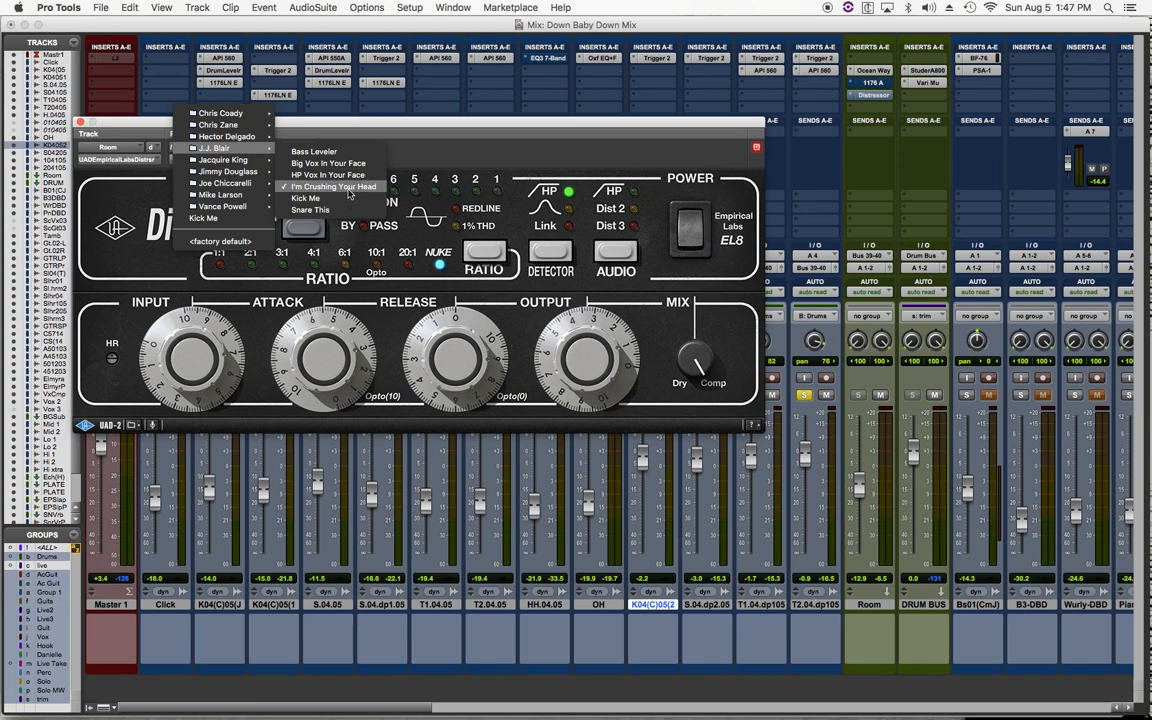
pyautogui.click(505, 138)
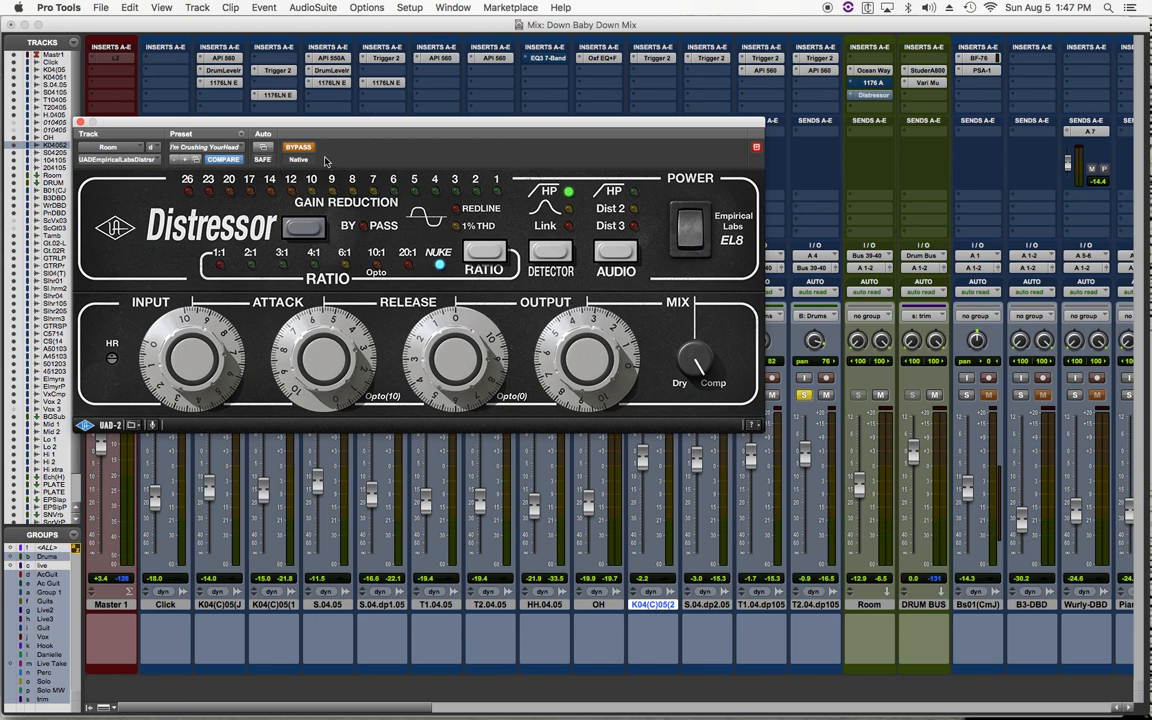
# Play the room drums and compare the Distressor bypassed and active, leaving it active
pyautogui.press('space')
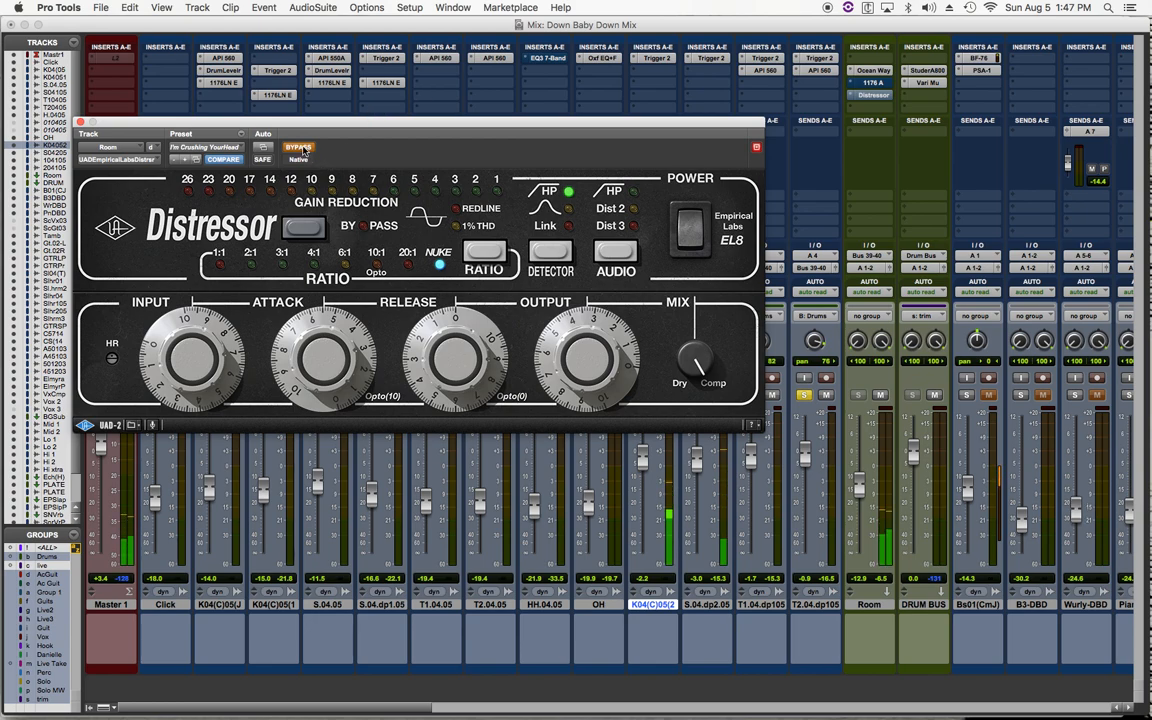
pyautogui.click(303, 150)
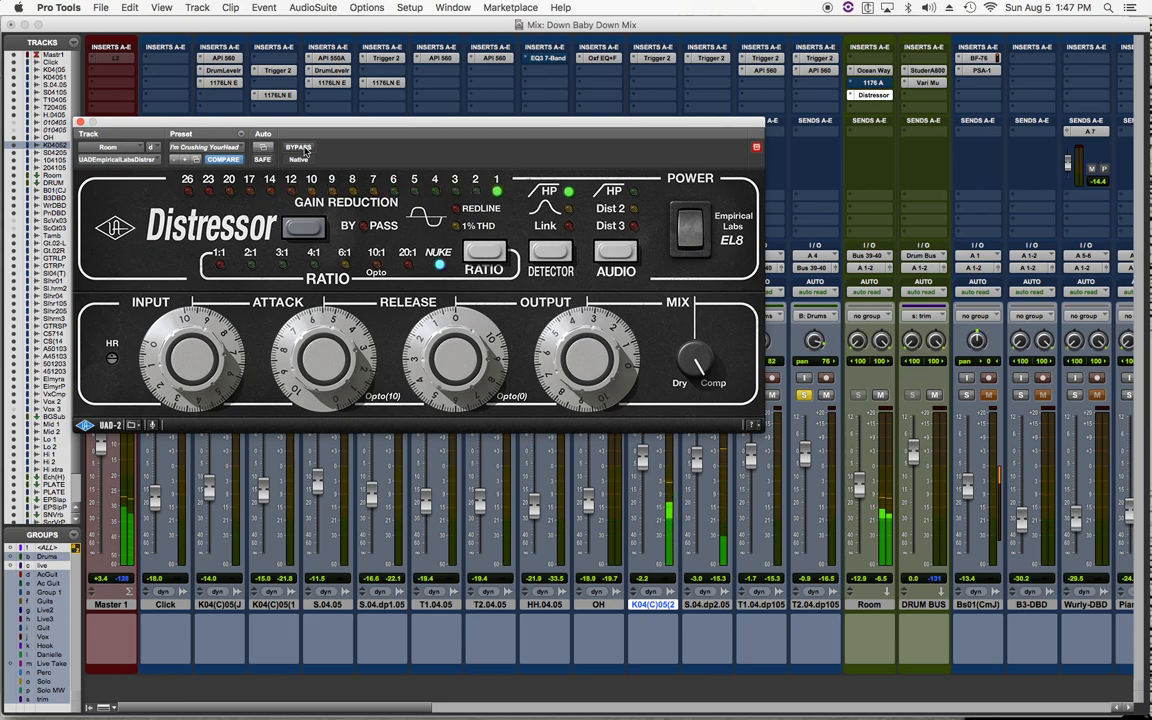
pyautogui.click(299, 147)
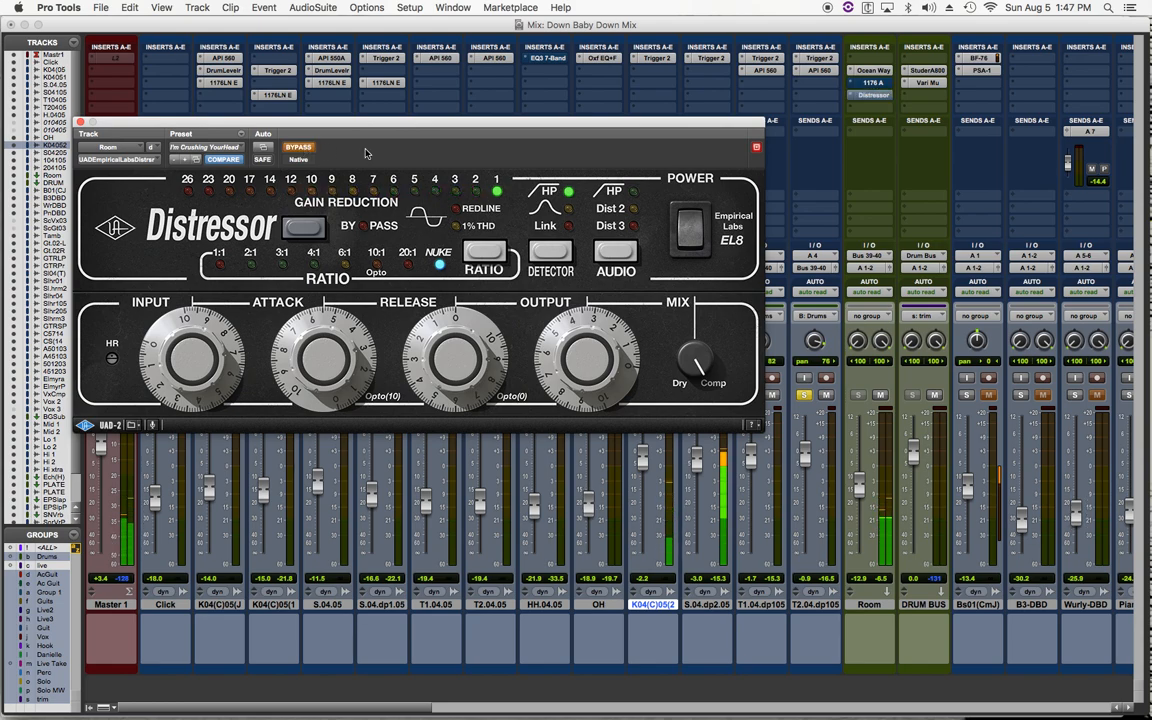
pyautogui.click(300, 147)
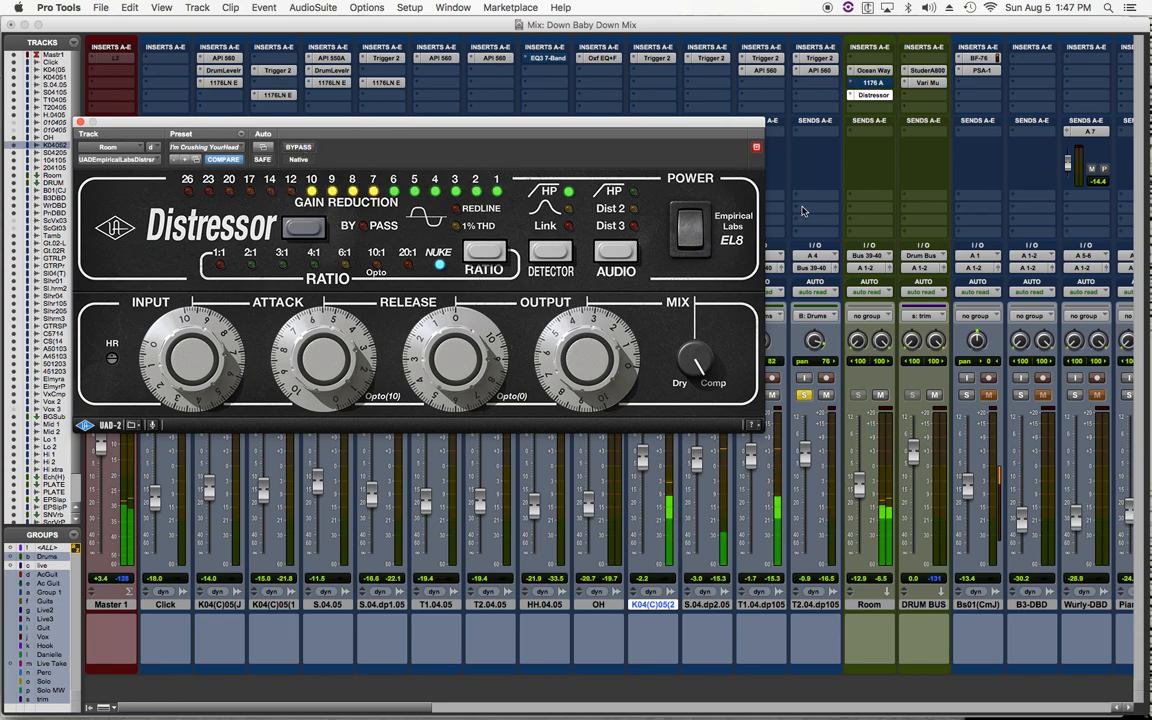
# Solo all the drum tracks and raise the Room fader from the minimum to about -16.6 dB
pyautogui.click(807, 400)
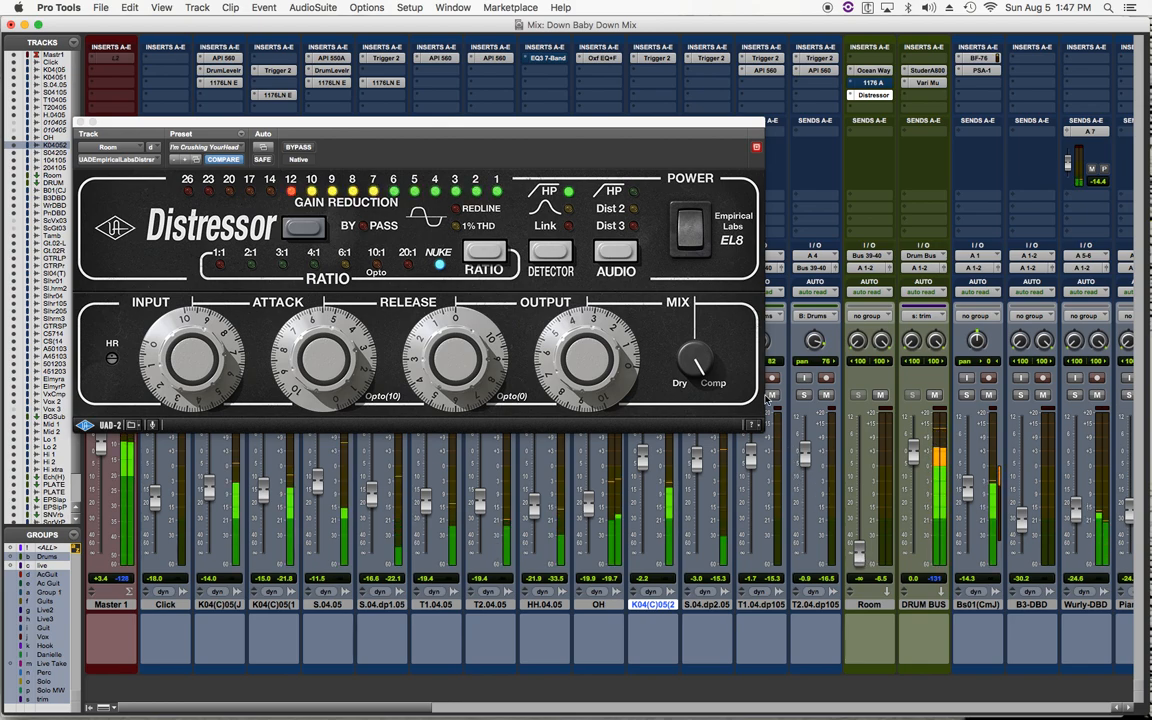
pyautogui.click(804, 396)
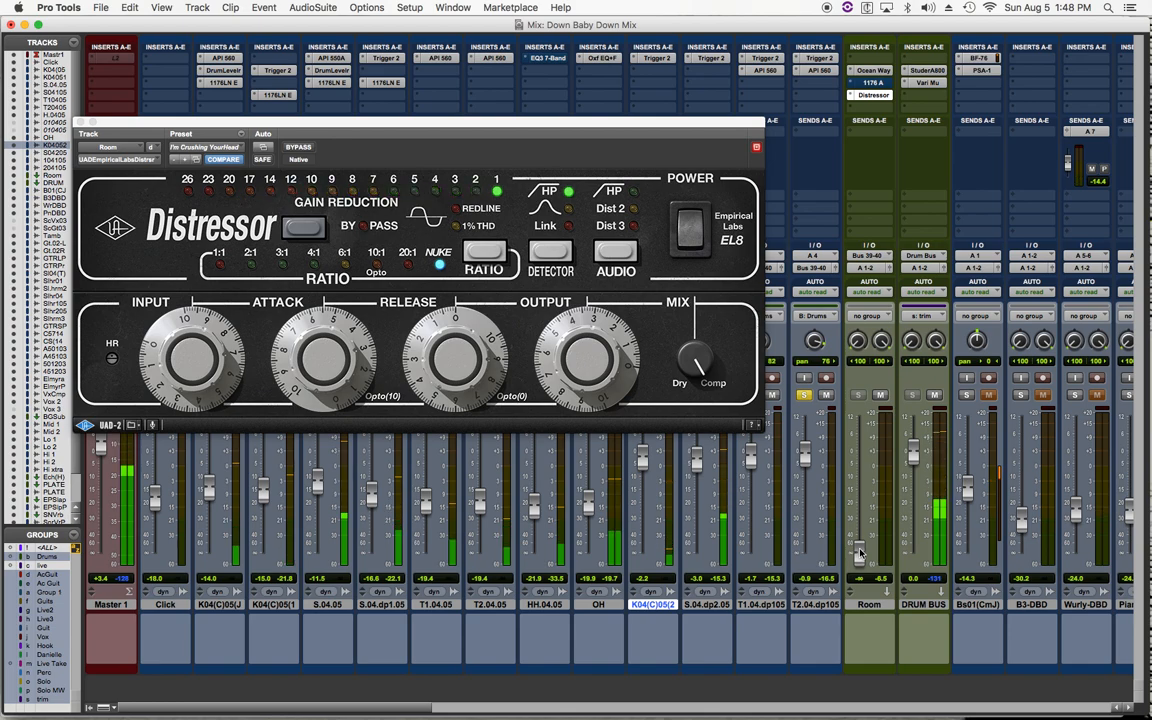
pyautogui.moveTo(860, 553); pyautogui.dragTo(859, 493)
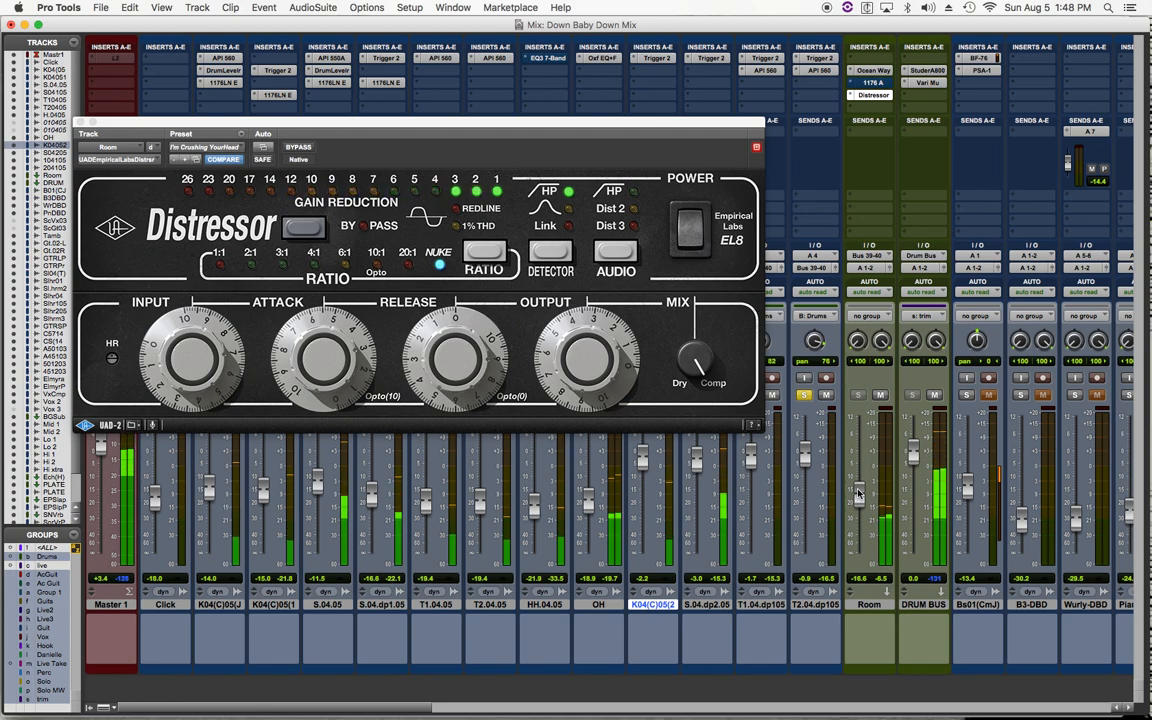
# Compare the full drums with Room muted and unmuted, leave it unmuted, and close the Distressor
pyautogui.click(880, 395)
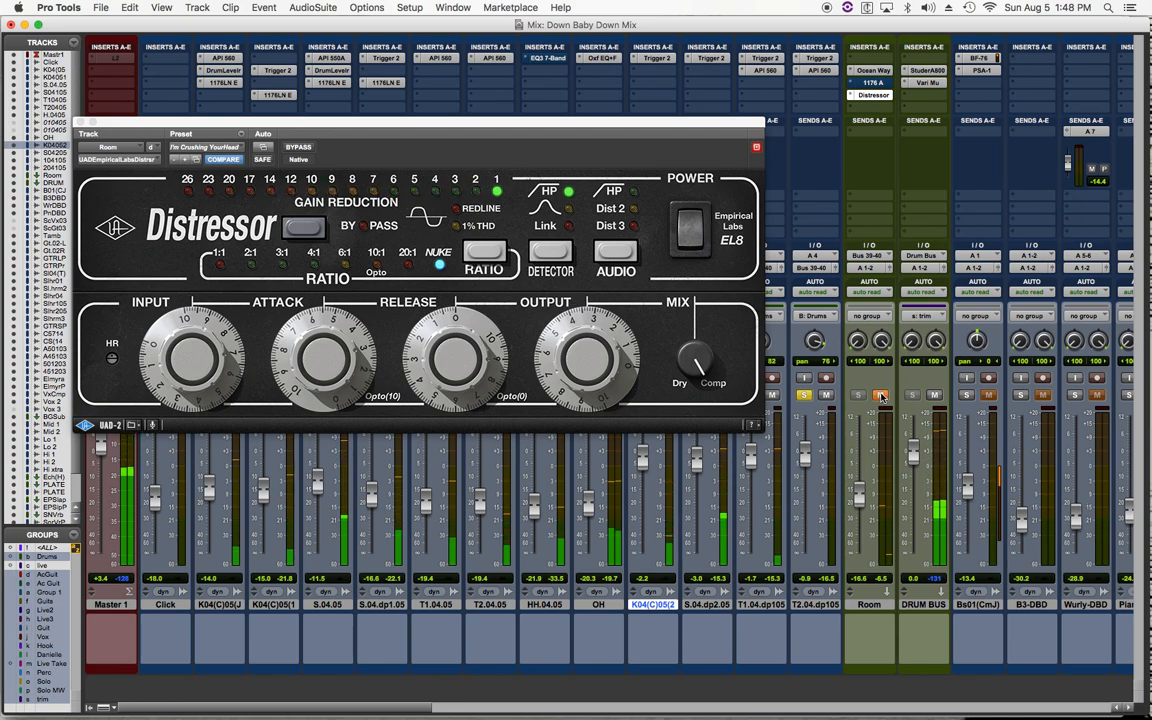
pyautogui.click(880, 395)
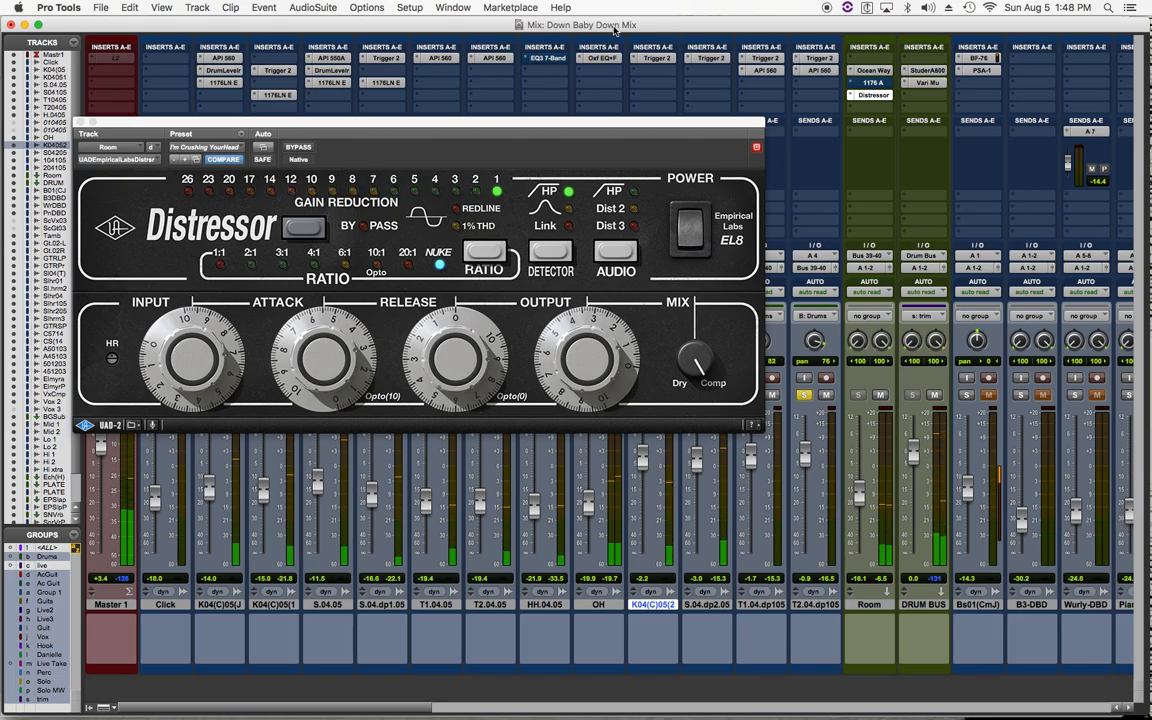
pyautogui.click(79, 122)
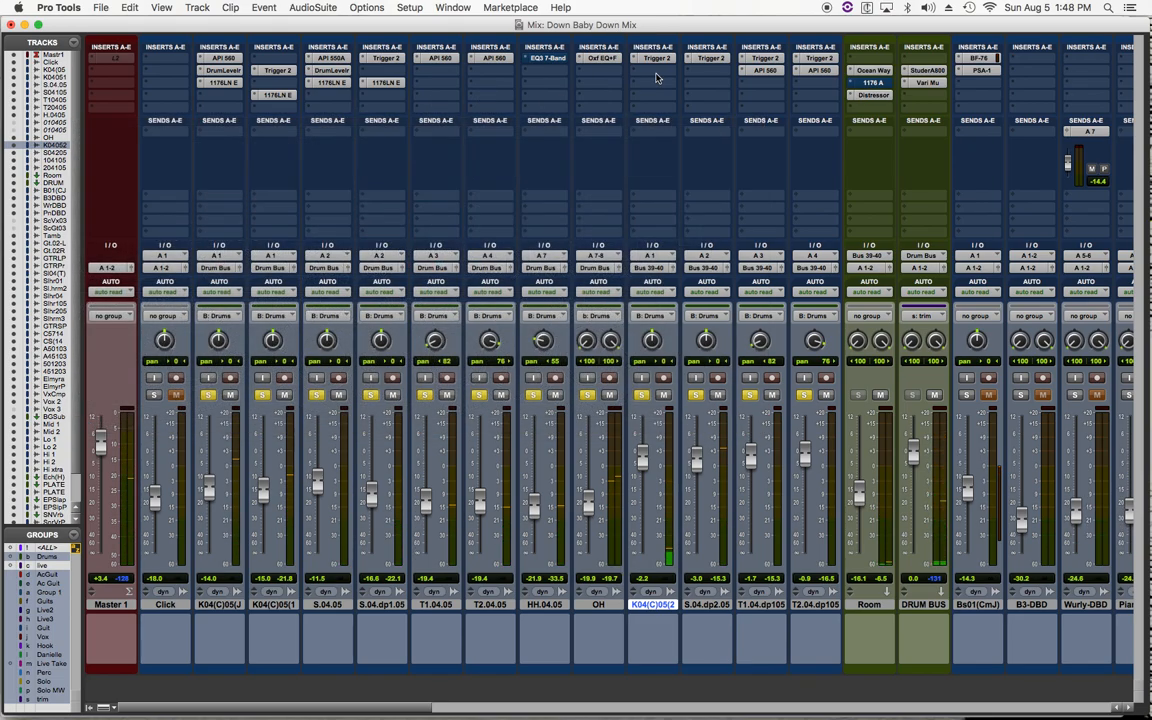